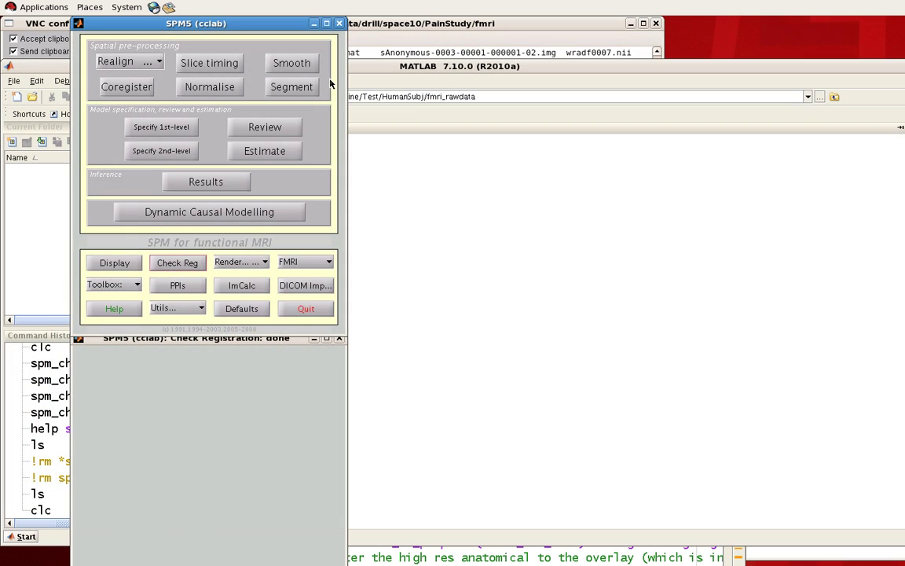
Add a Normalise: Estimate & Write job, give its Data one new Subject, and select Source Image
click(211, 90)
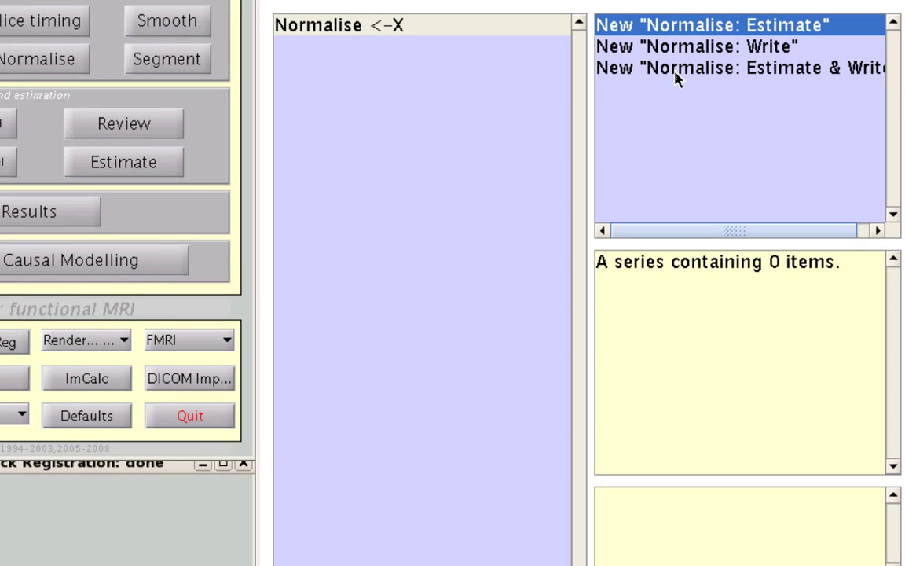
double_click(674, 70)
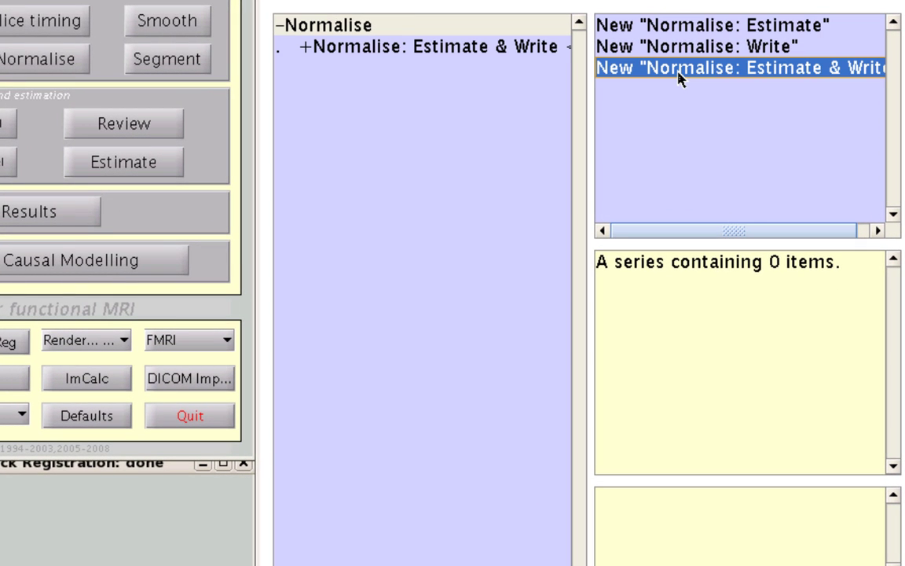
double_click(489, 49)
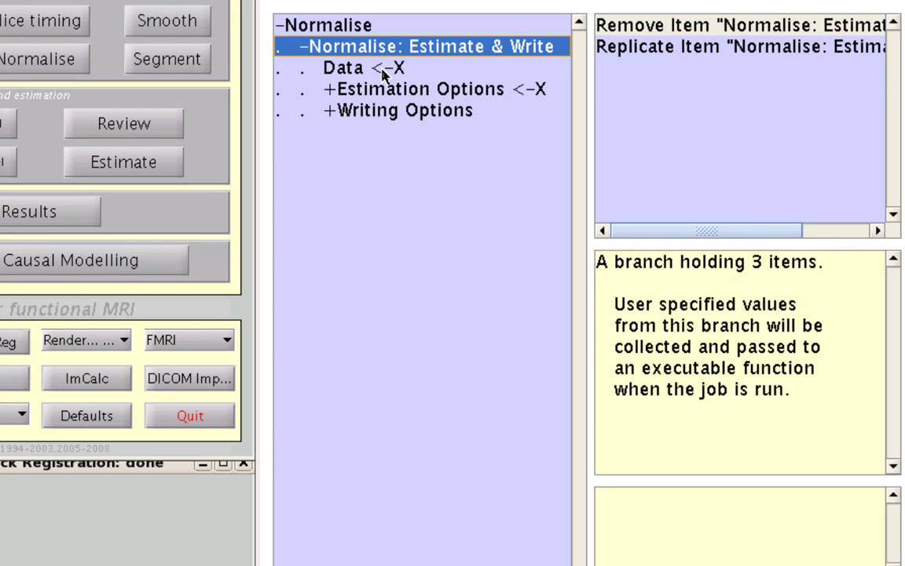
click(383, 69)
double_click(739, 48)
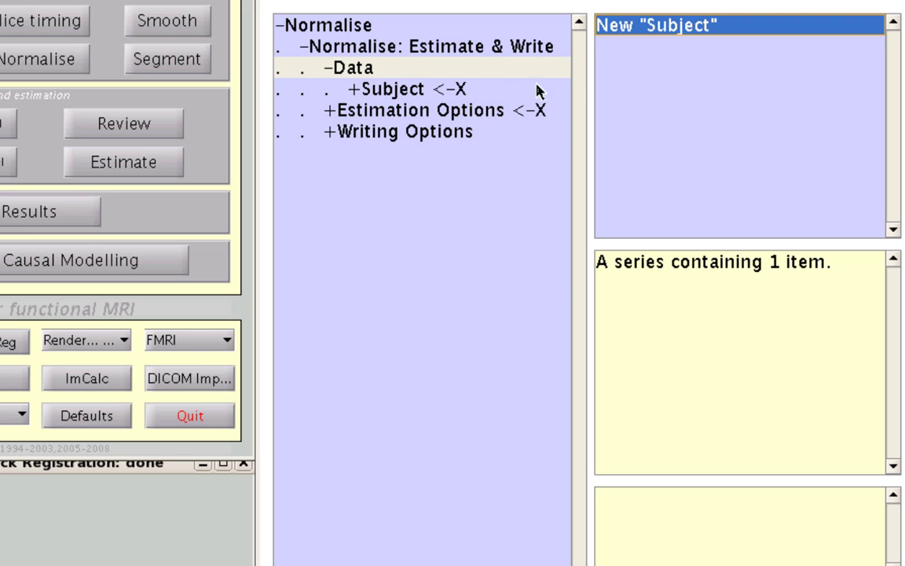
double_click(431, 96)
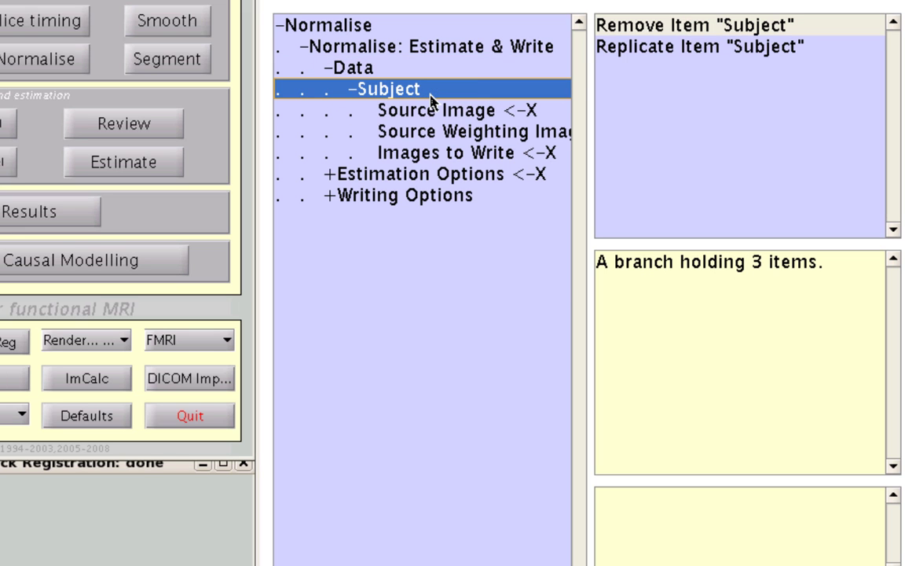
click(423, 112)
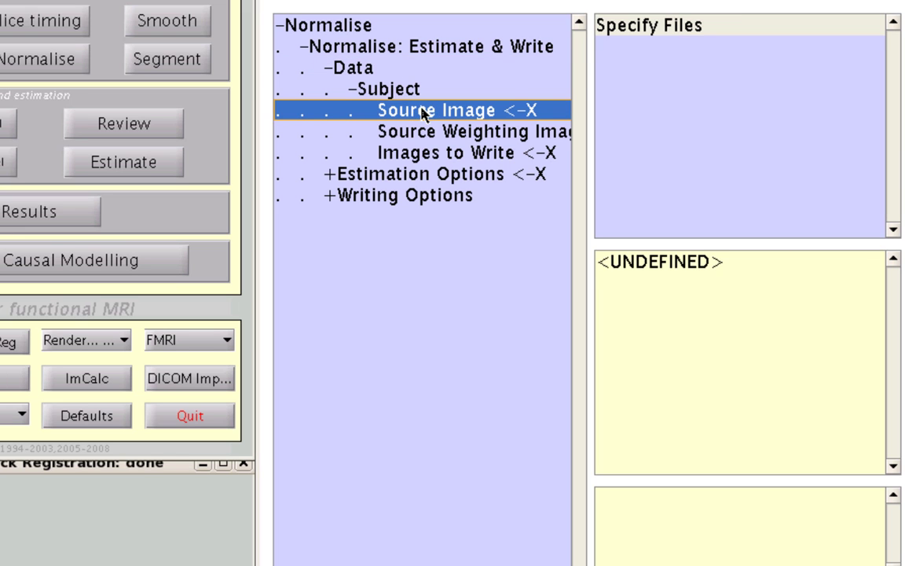
Set the subject's Source Image to anat.nii,1
double_click(770, 85)
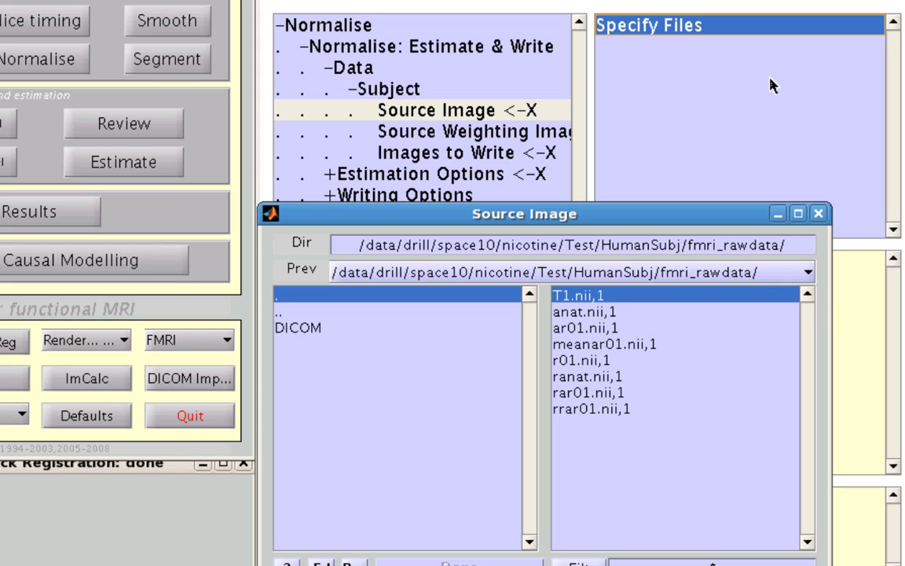
click(582, 312)
click(460, 563)
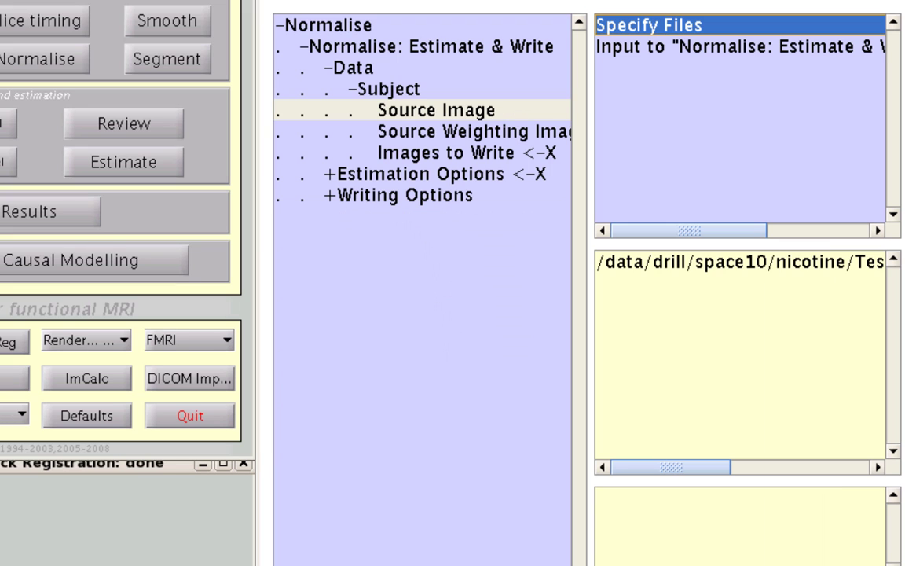
click(462, 155)
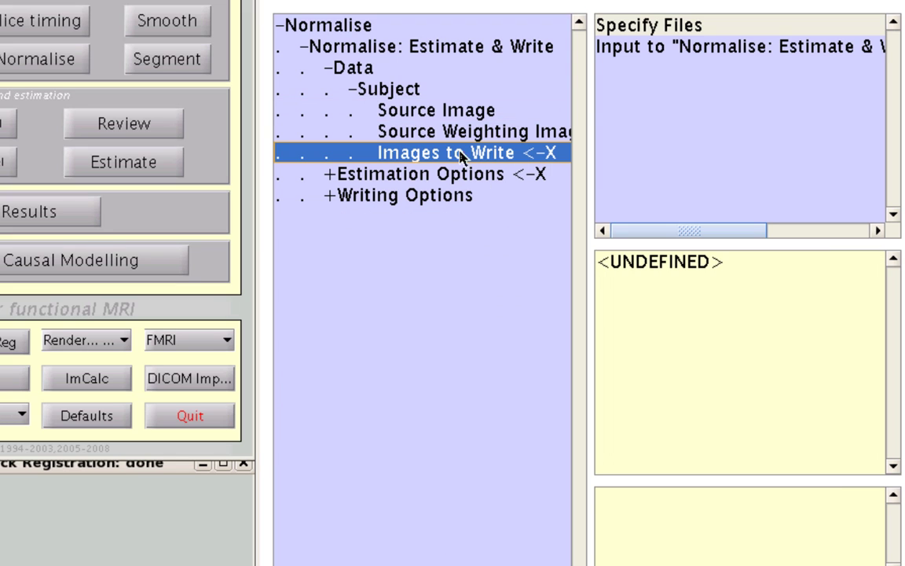
Fill Images to Write with rar01.nii frames 1:165 using the ^rar filter
click(629, 30)
click(668, 447)
text(^rar.*)
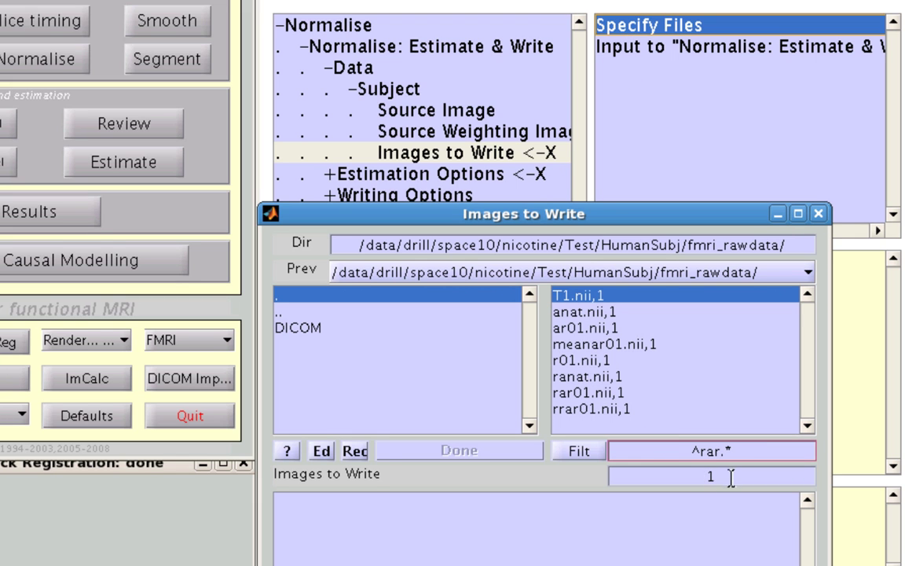
click(731, 477)
text(:165)
key(Return)
right_click(717, 425)
click(747, 431)
click(463, 454)
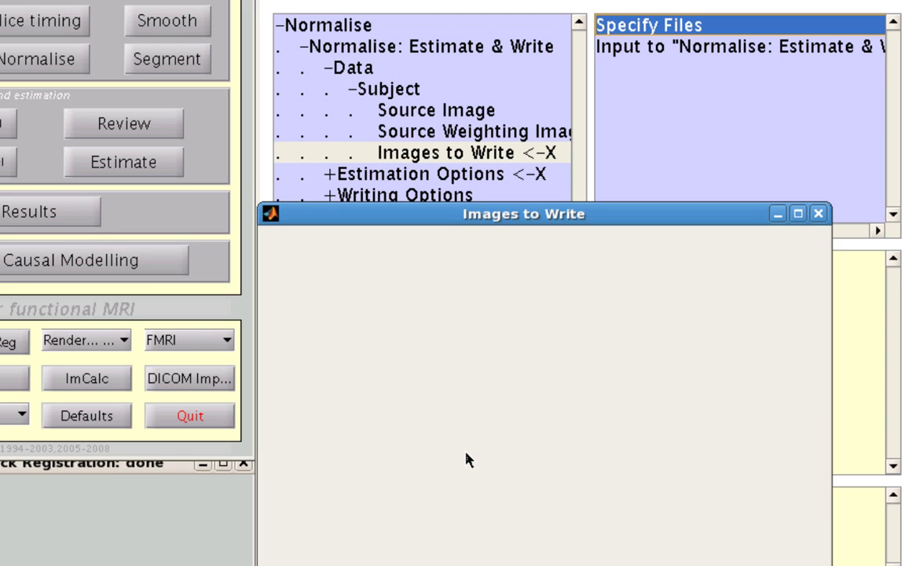
double_click(377, 174)
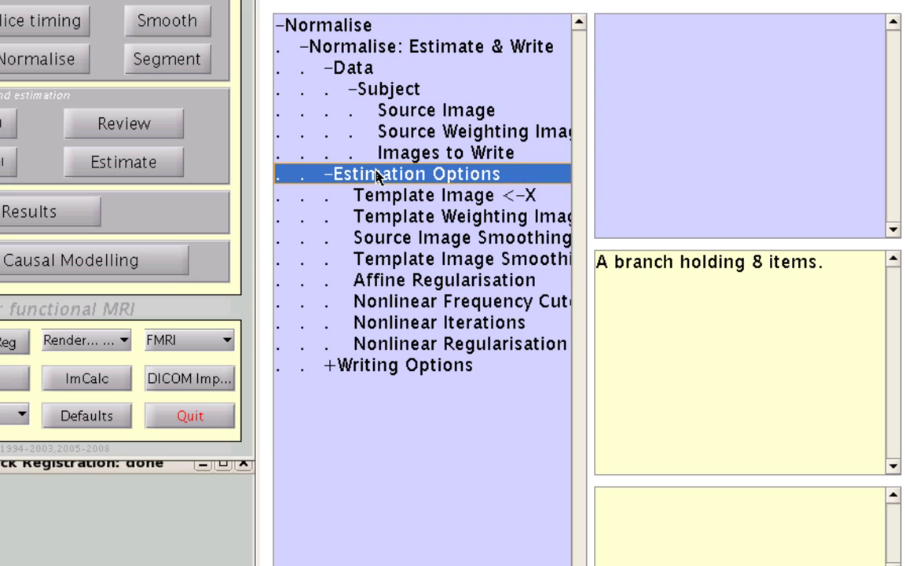
Point the Template Image file selector at /usr/local/matlab_common/SPM/spm5/templates/
click(423, 196)
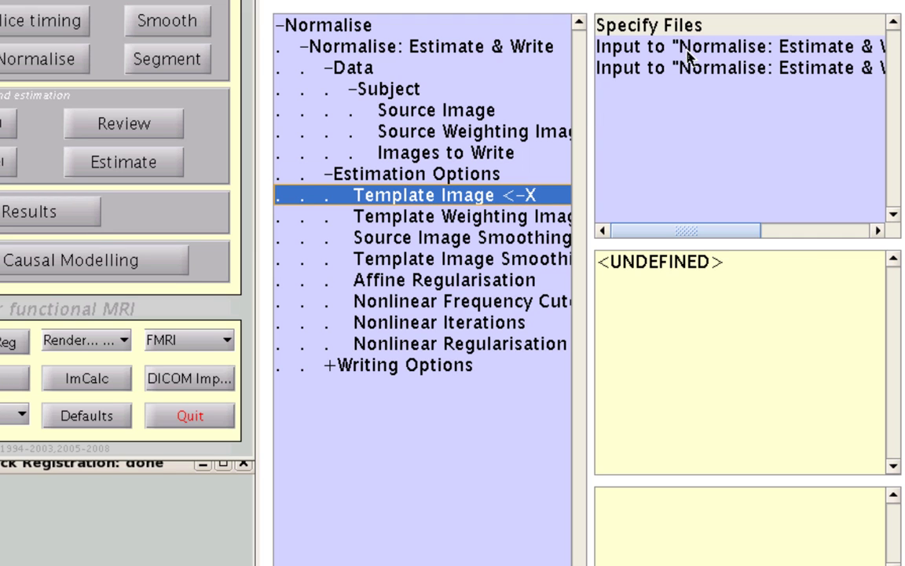
double_click(649, 29)
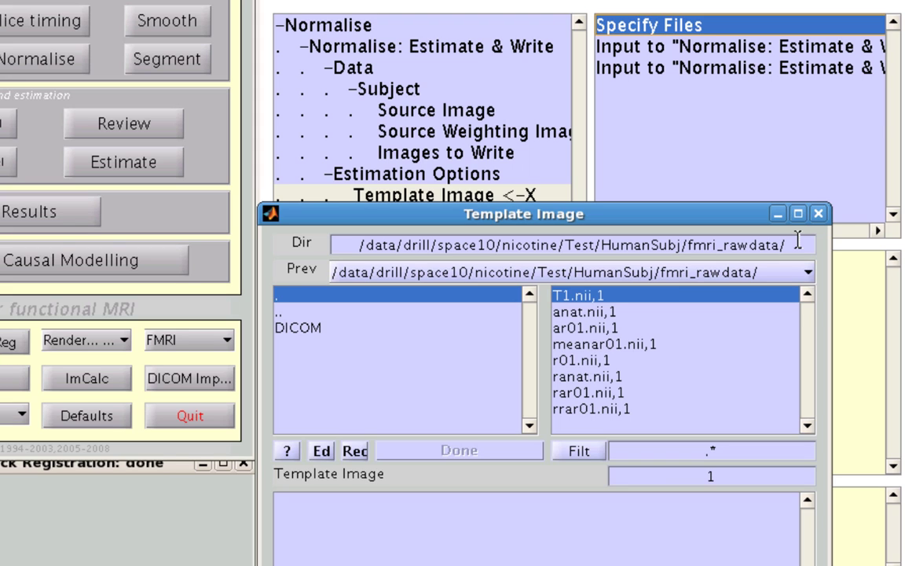
drag(797, 241, 162, 222)
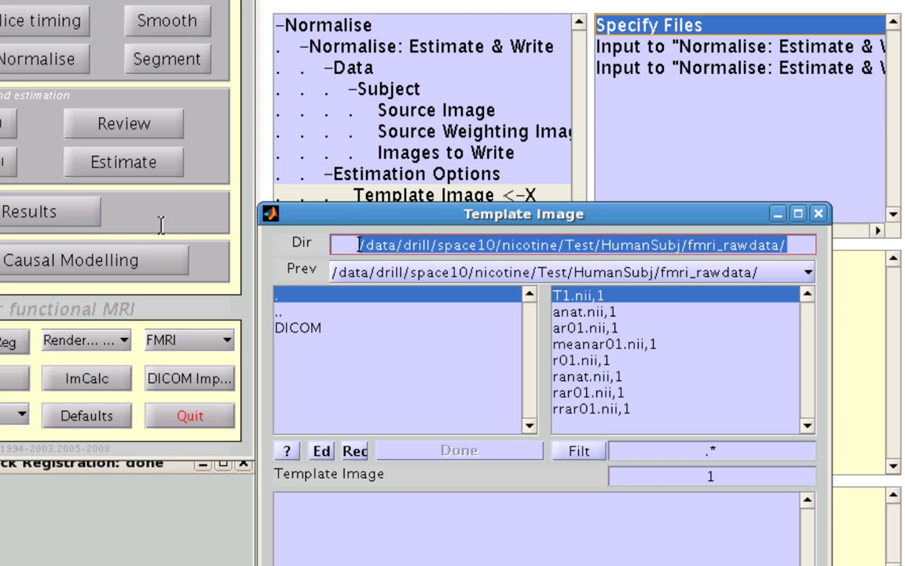
key(BackSpace)
text(/usr/l)
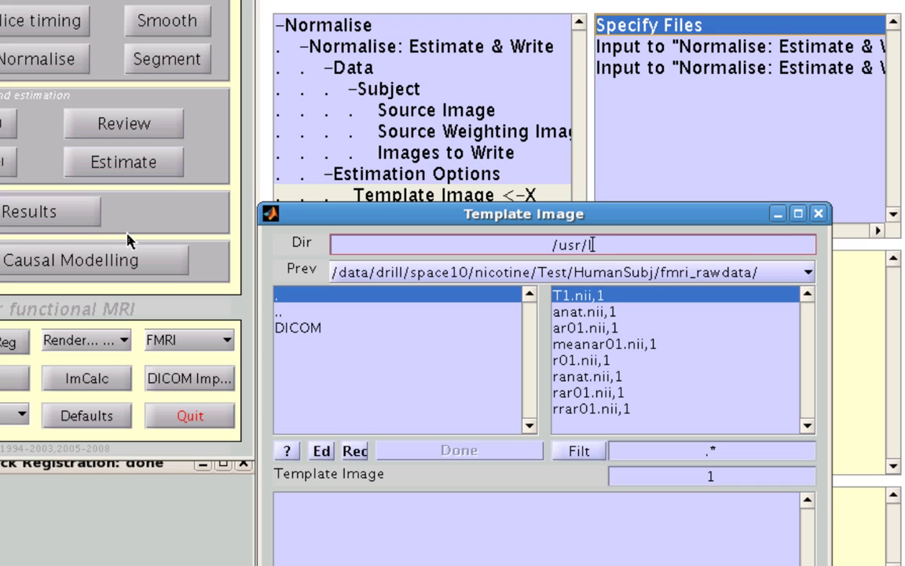
text(ocal/matla)
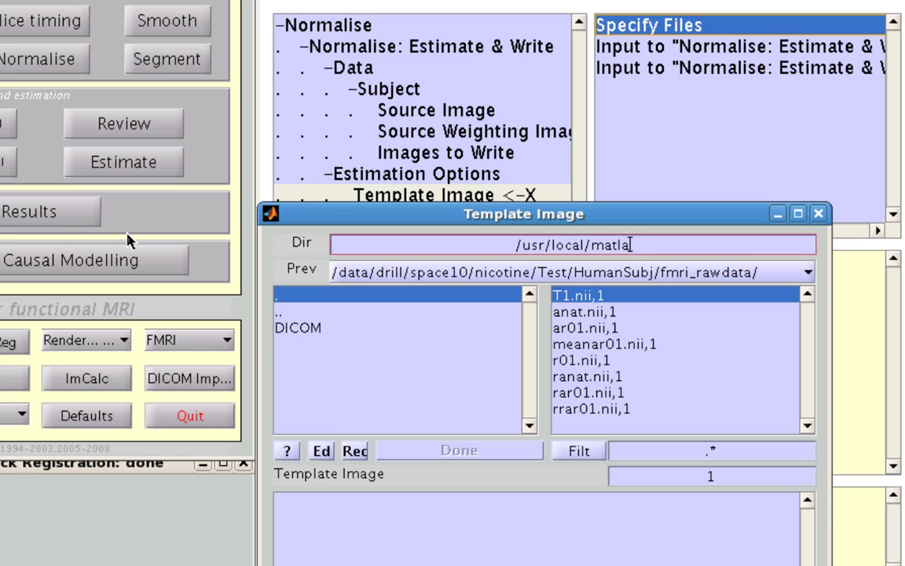
text(b_common/SPM)
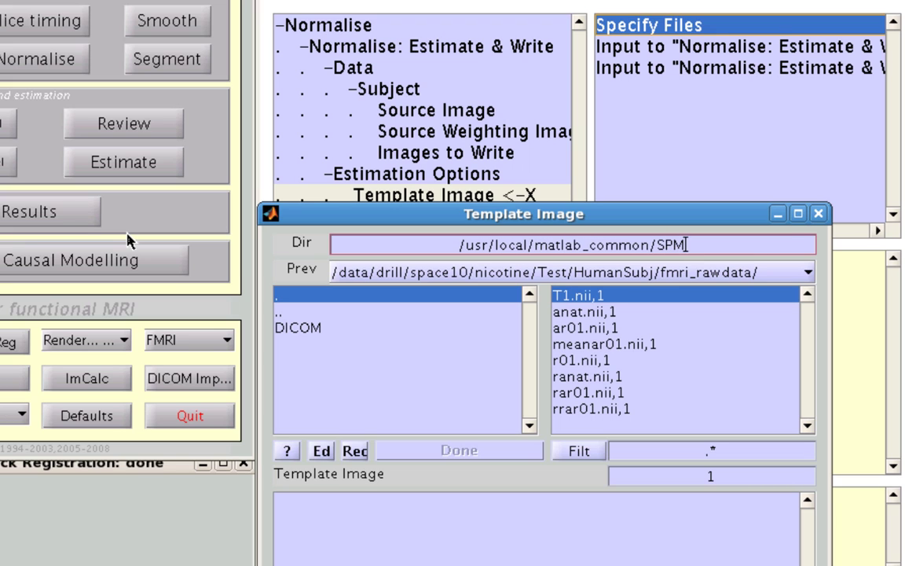
text(/spm5/templates/)
key(Return)
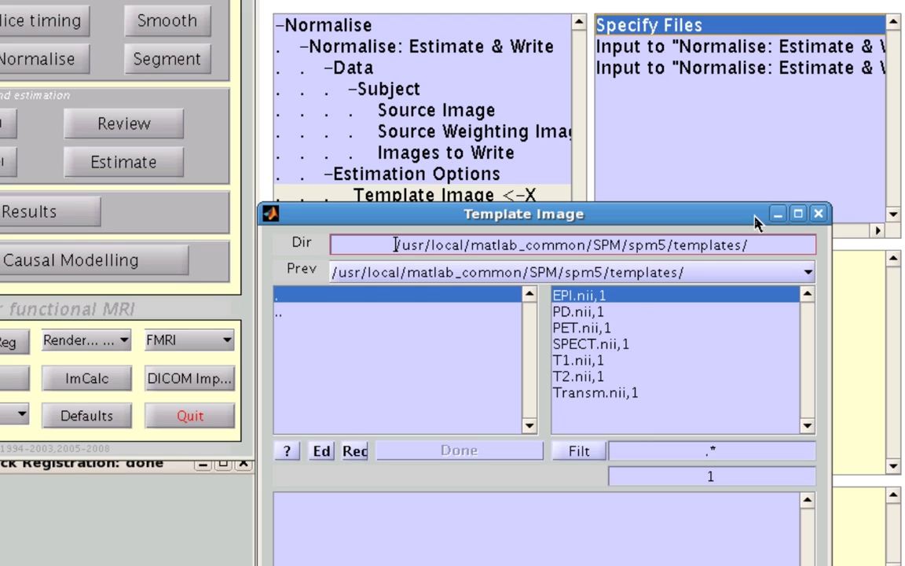
Choose T1.nii,1 from the templates folder as the Template Image
click(818, 214)
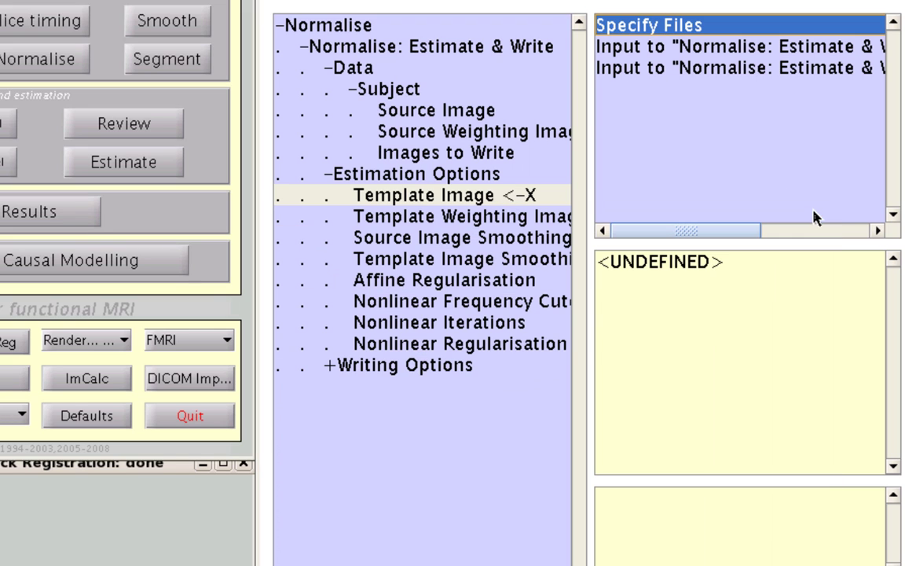
click(669, 26)
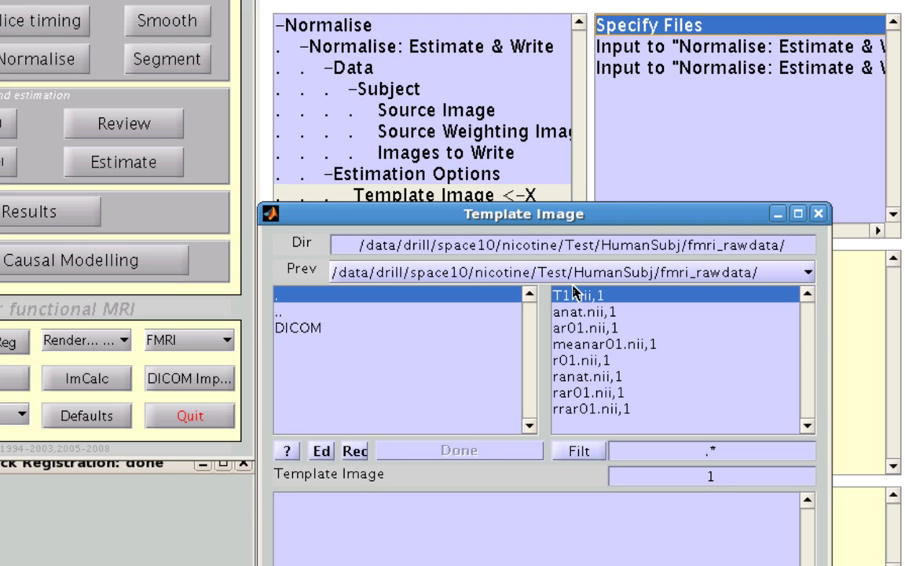
click(582, 297)
click(460, 451)
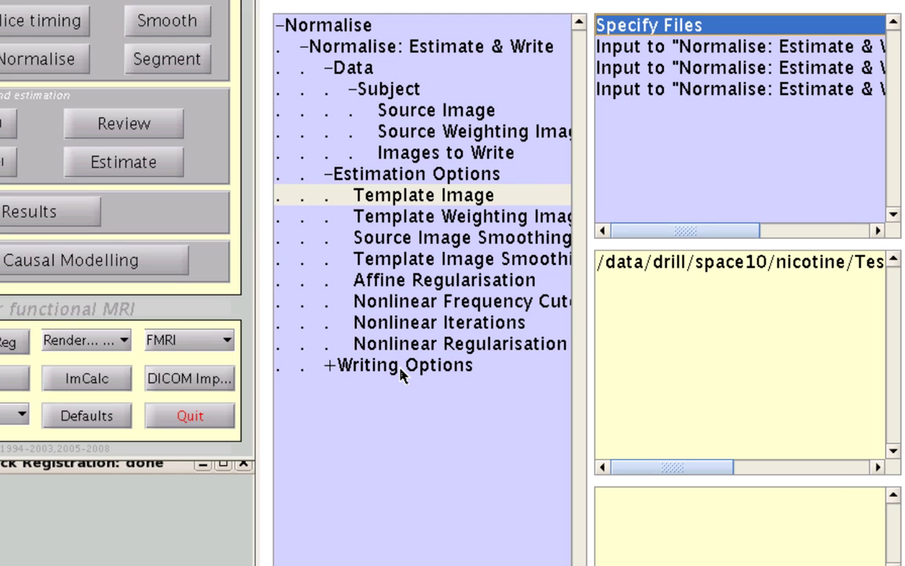
Review the Writing Options and run the Normalise: Estimate & Write job
click(403, 369)
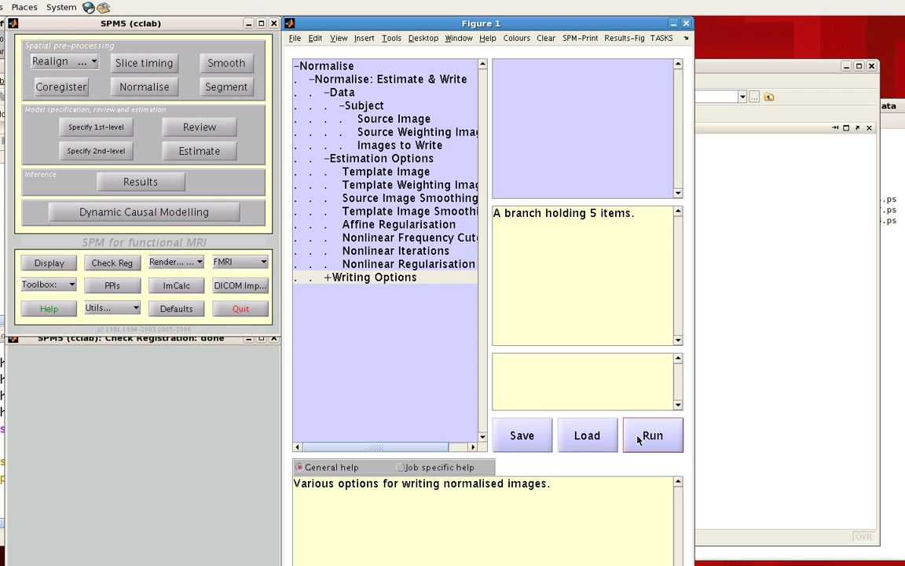
click(638, 441)
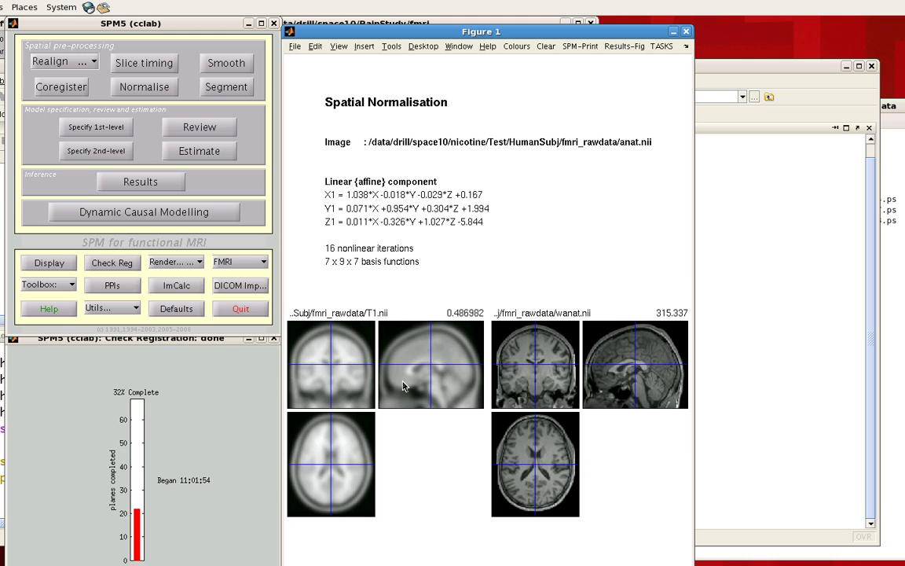
Compare warped anat.nii with the T1 template at four points on the sagittal slice
click(603, 388)
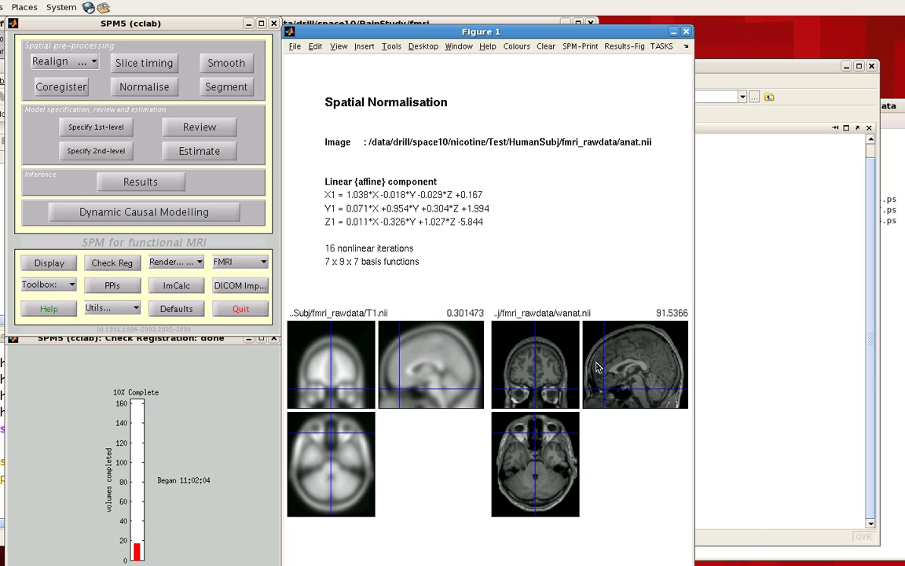
click(597, 367)
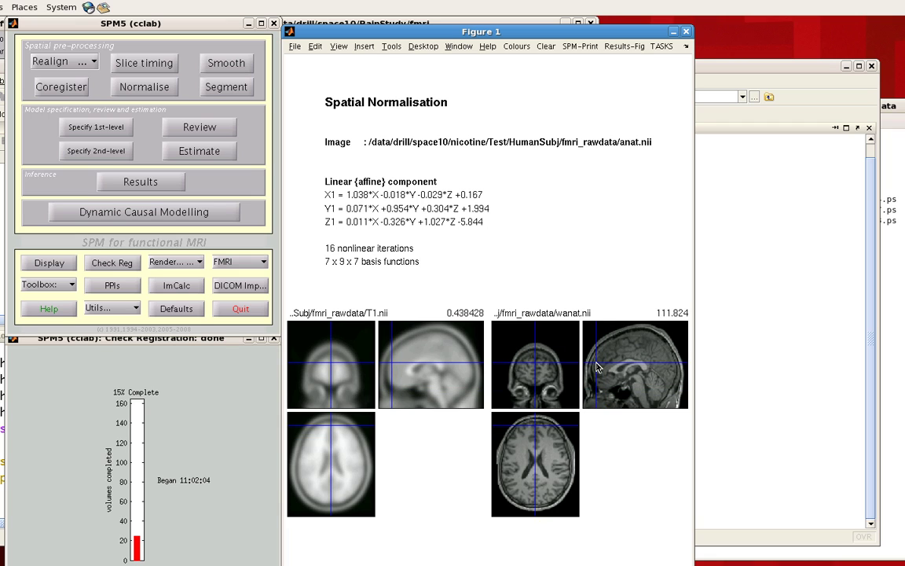
click(643, 336)
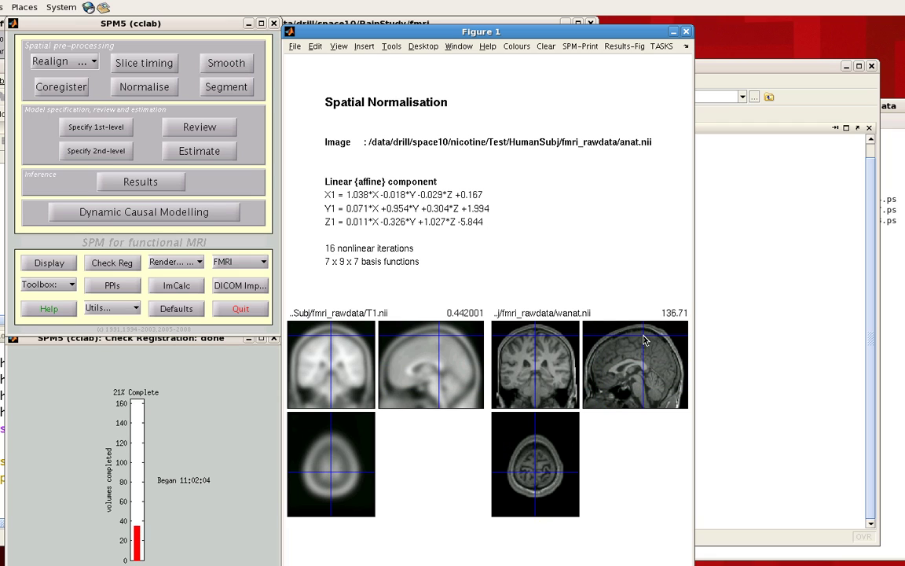
click(620, 369)
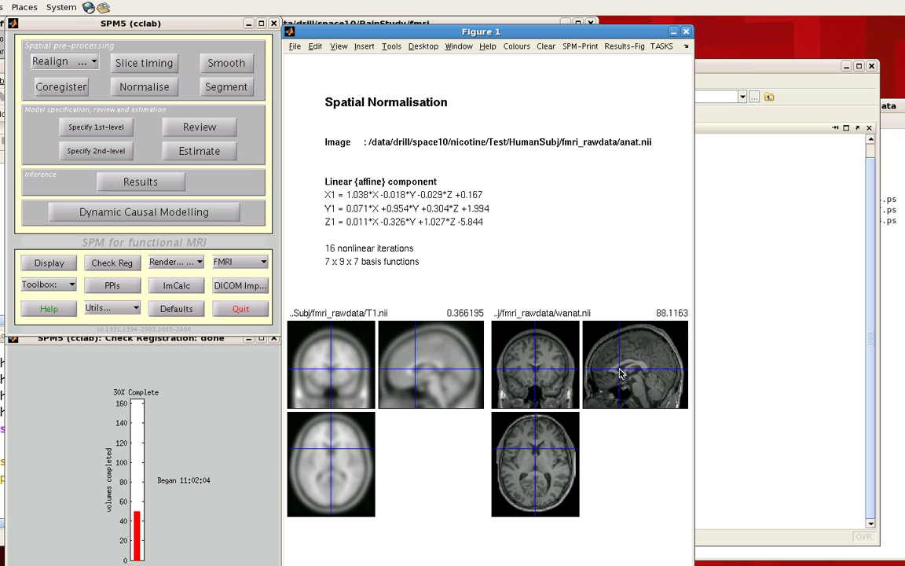
Check three axial locations, then bring forward the MATLAB console reporting Done
click(326, 445)
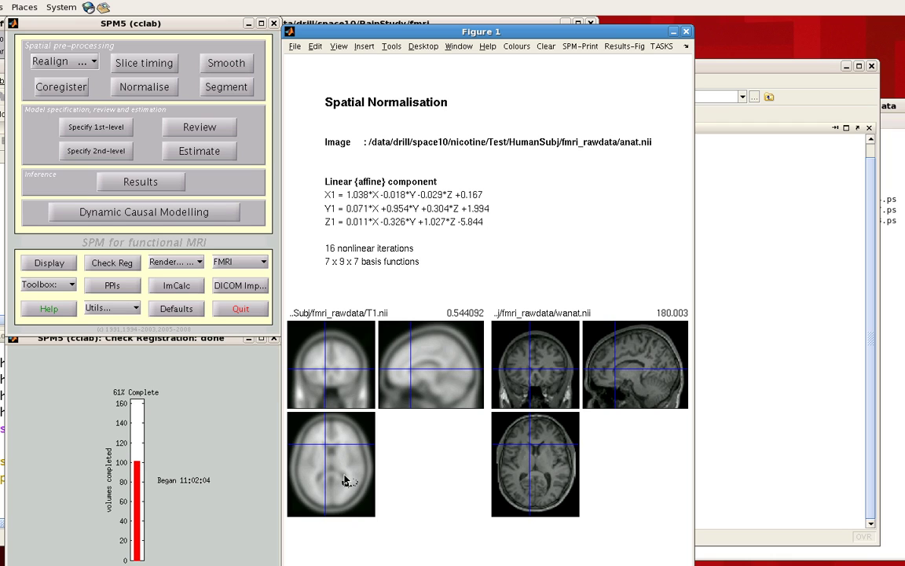
click(344, 475)
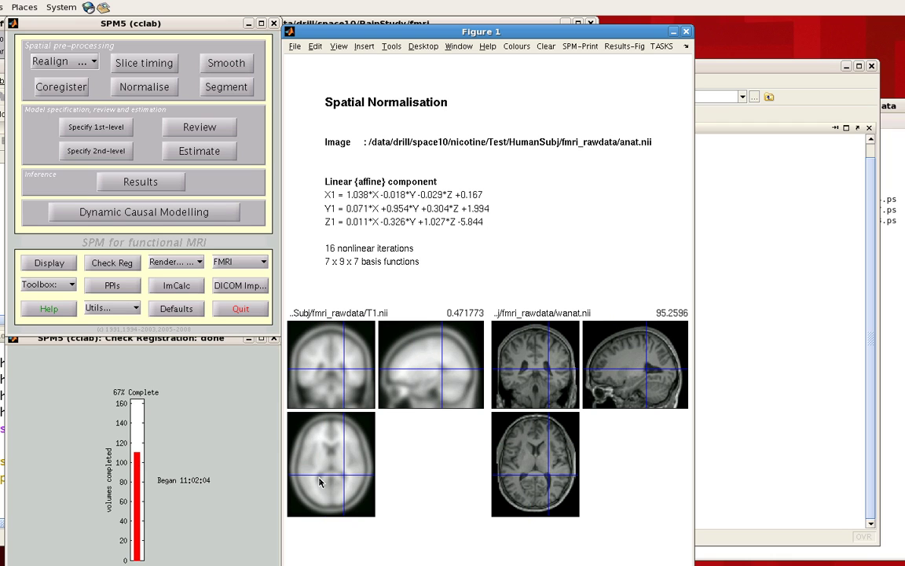
click(320, 480)
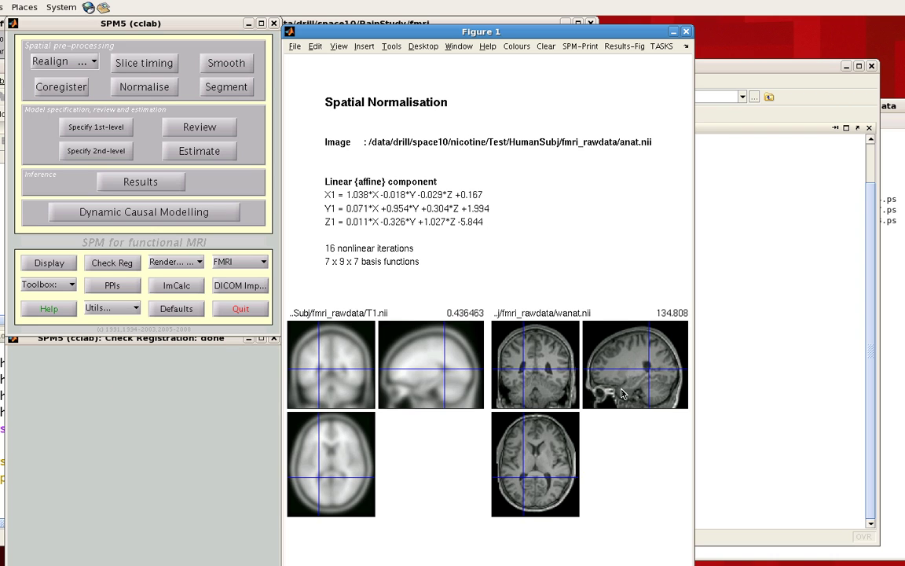
click(764, 401)
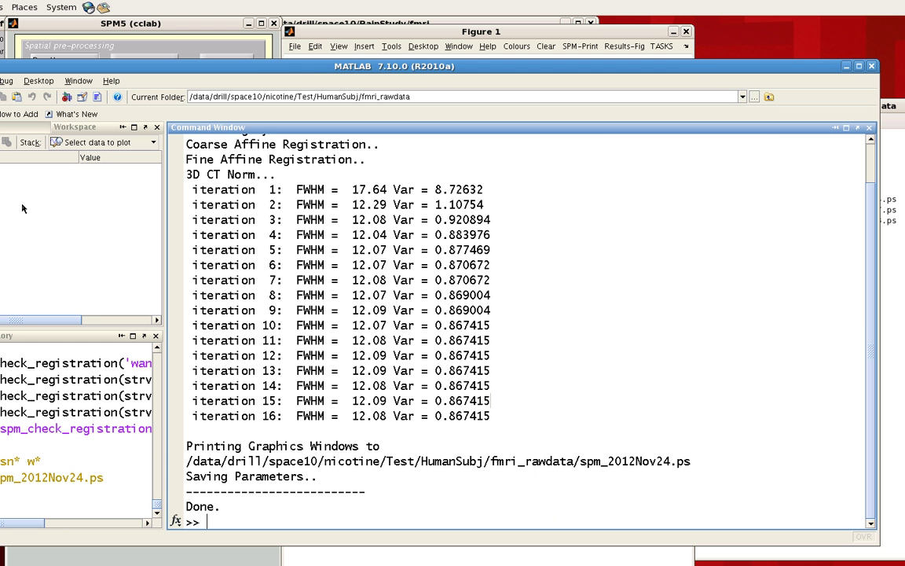
Show wrar01.nii,1 with T1.nii,1 in Check Reg and move to a lower sagittal point
click(146, 22)
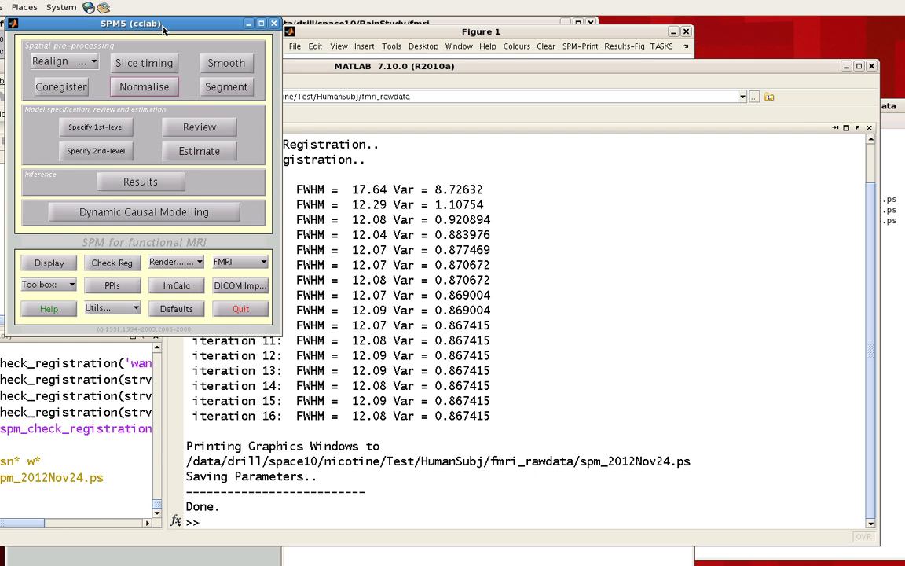
click(113, 263)
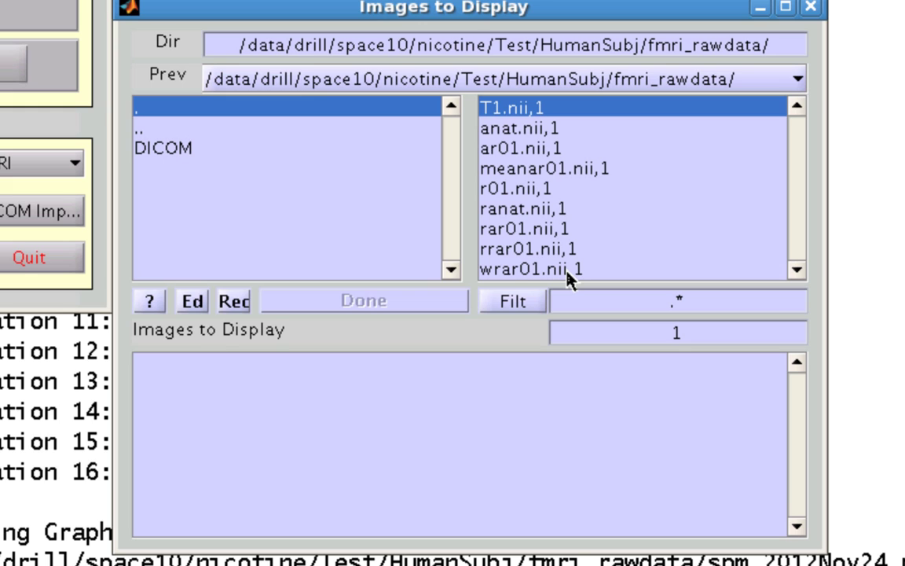
click(524, 270)
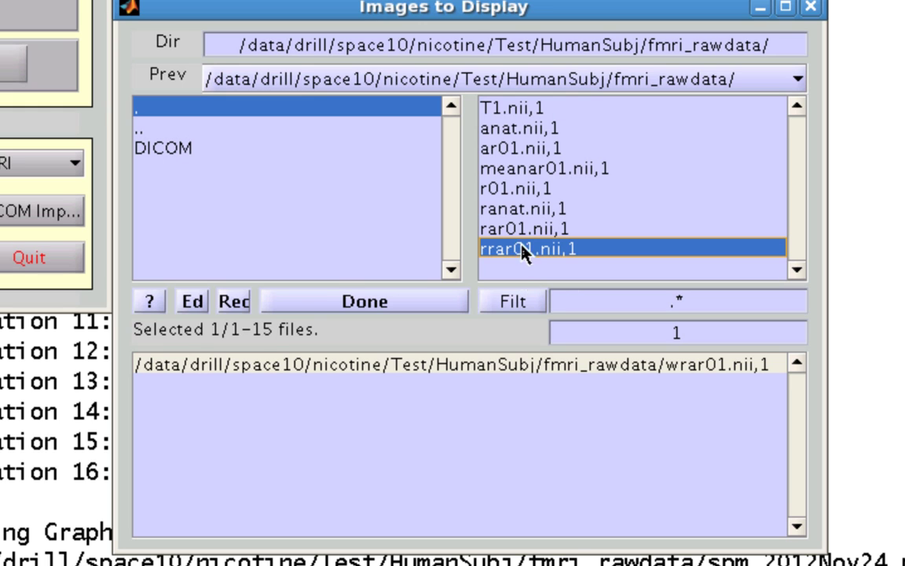
click(506, 110)
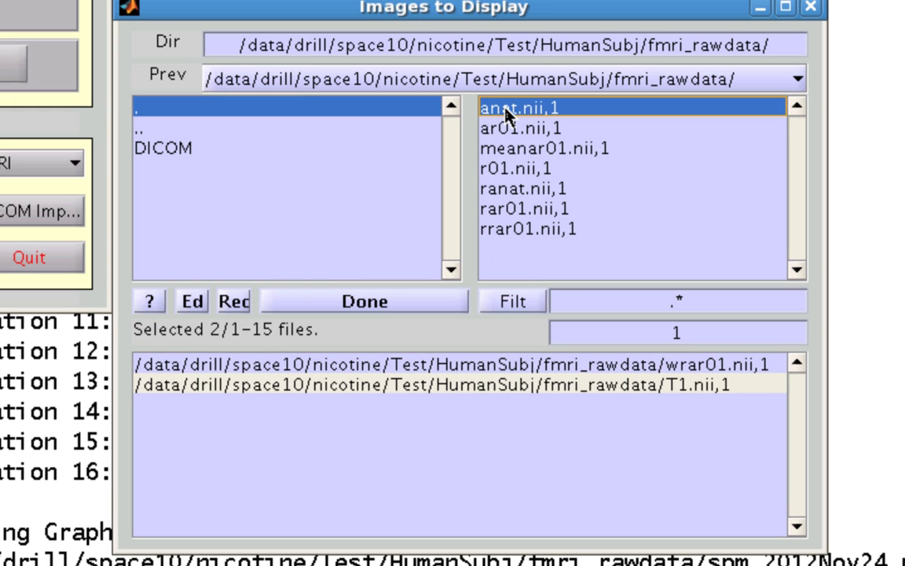
click(379, 305)
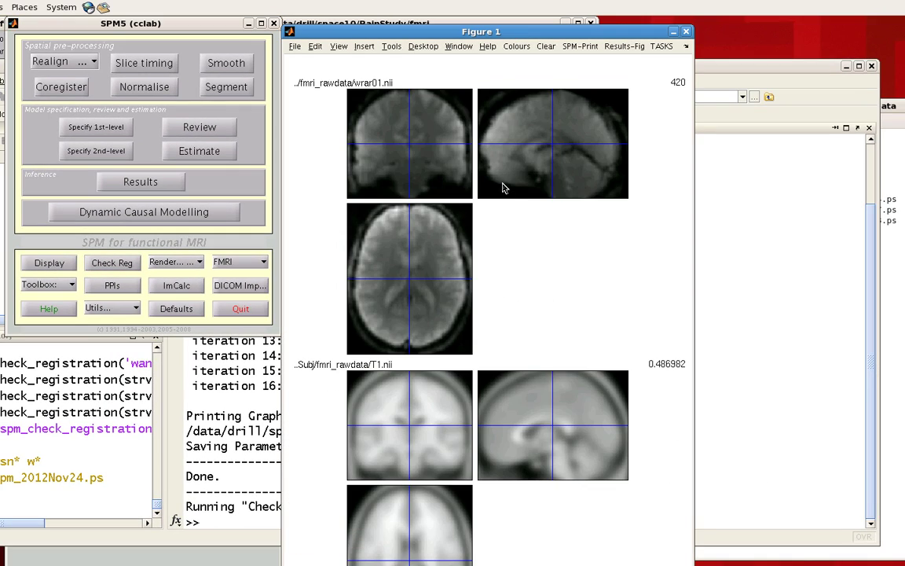
click(493, 178)
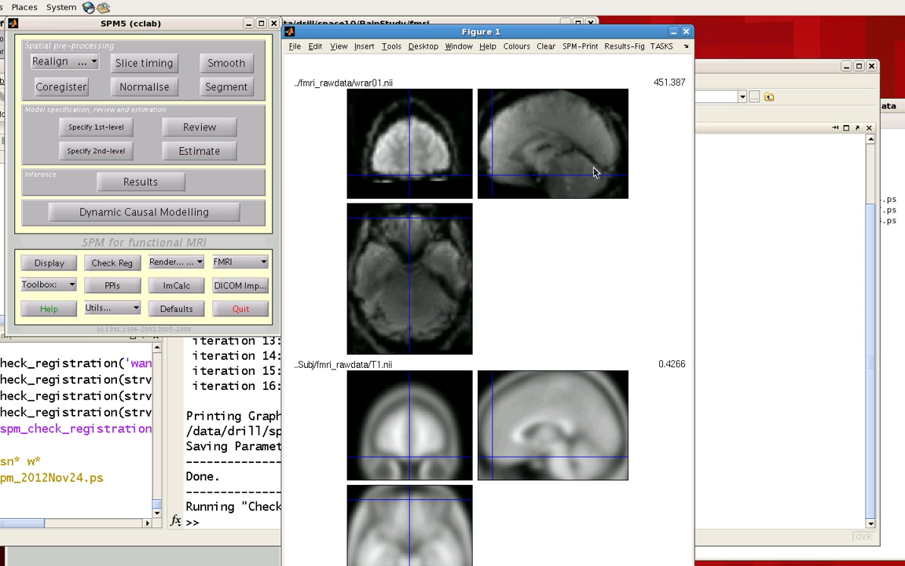